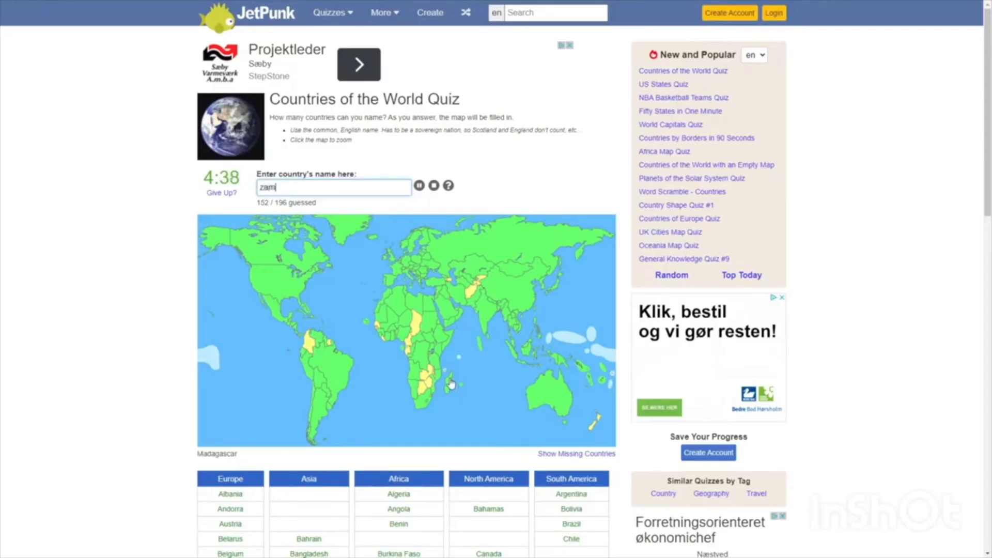
pyautogui.write('bia')
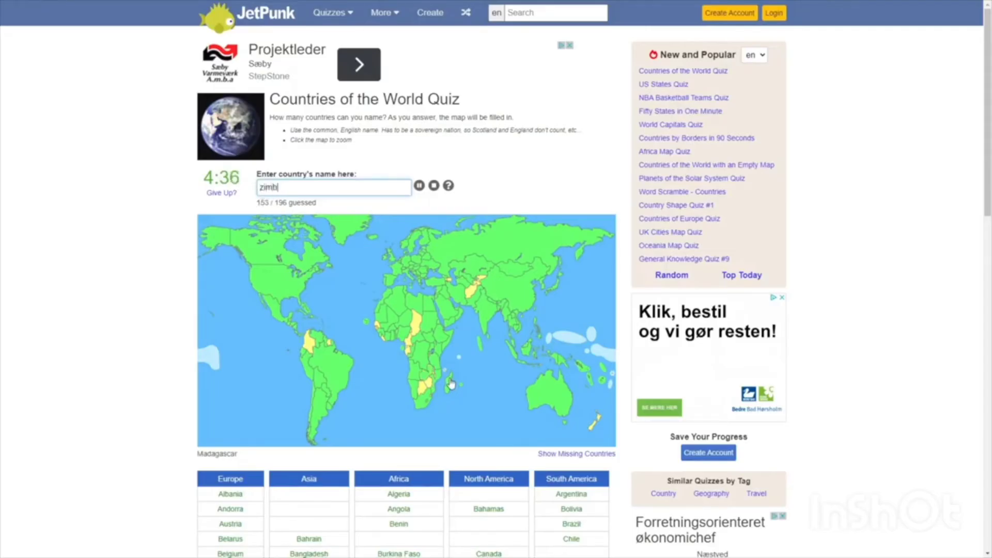